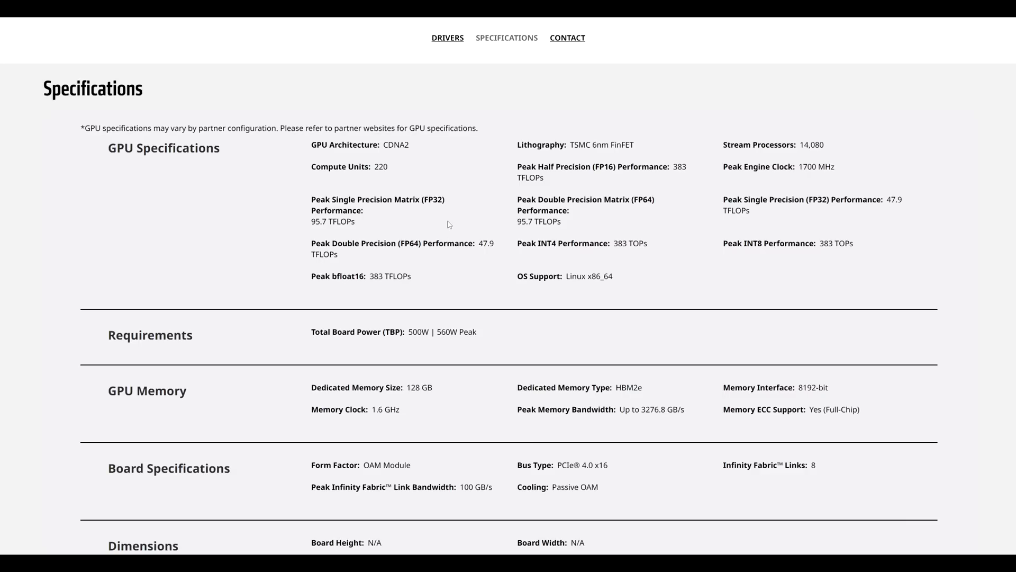
- Highlight the MI250's 220 Compute Units, Peak INT4 383 TOPs and FP64 47.9 TFLOPs figures
double_click(381, 166)
triple_click(391, 243)
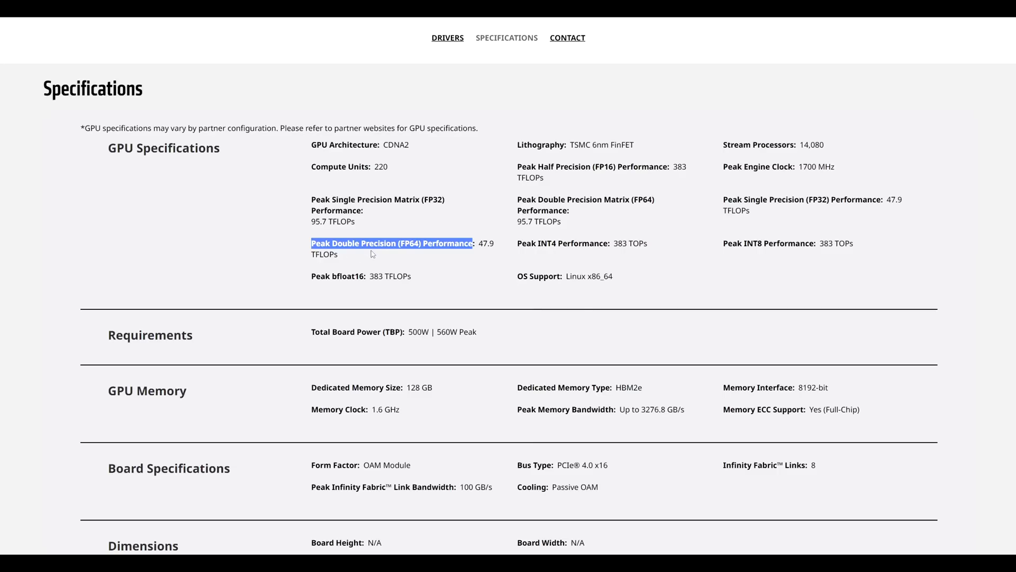
triple_click(564, 243)
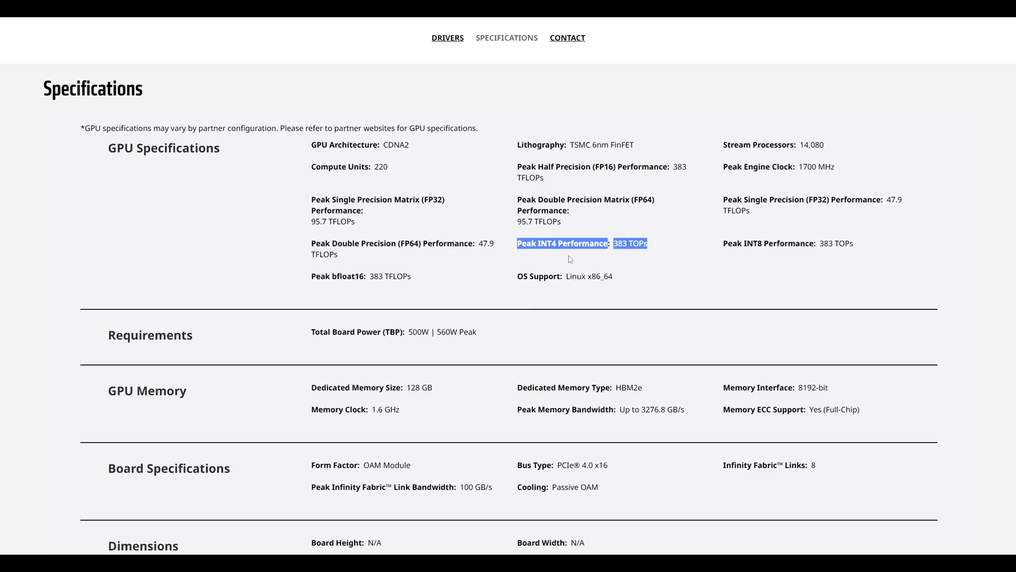
drag(312, 243, 427, 243)
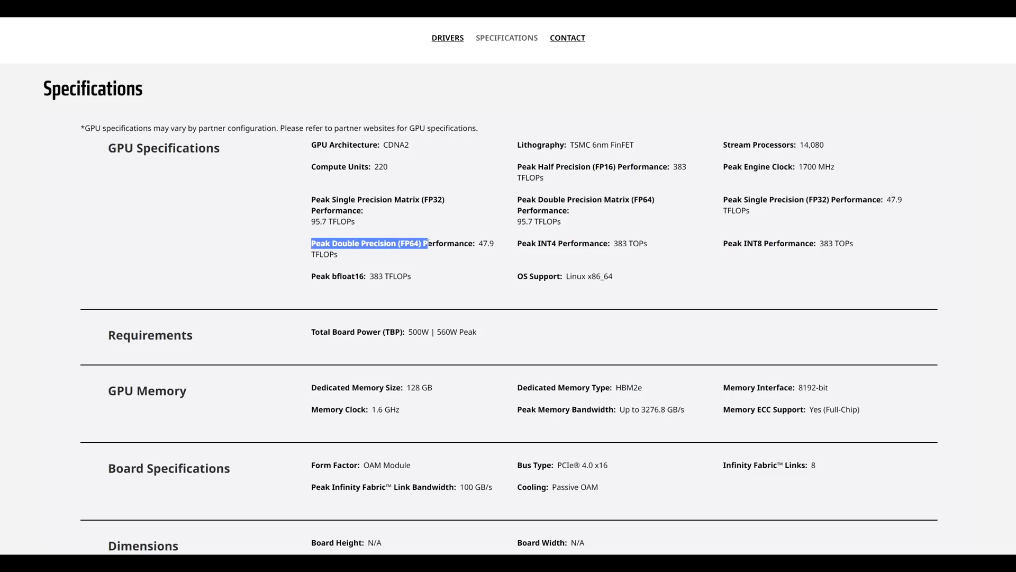
drag(478, 243, 498, 254)
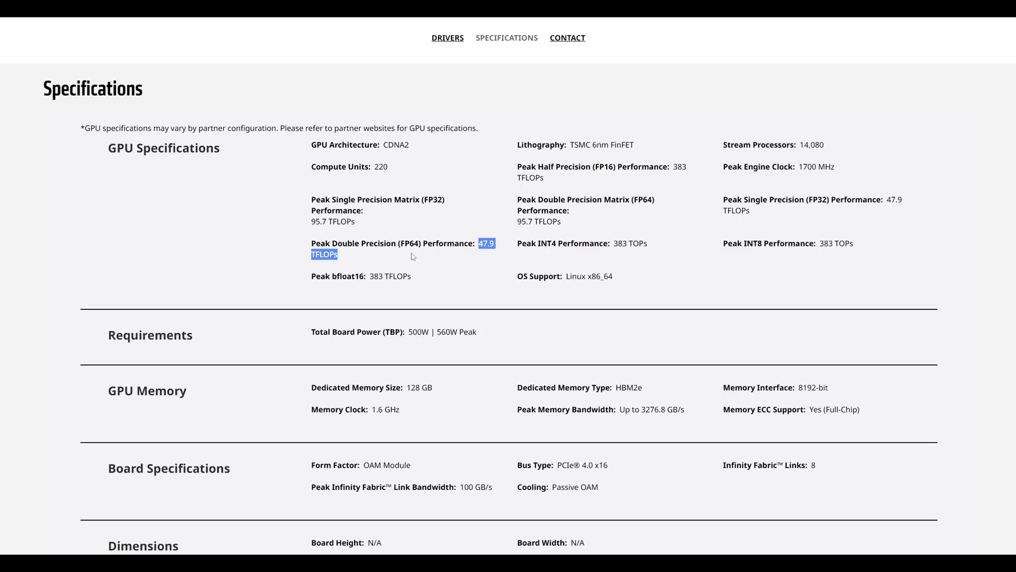
- Highlight the FP32 label, the FP16 entry and the bfloat16 383 TFLOPs figure
drag(724, 200, 880, 200)
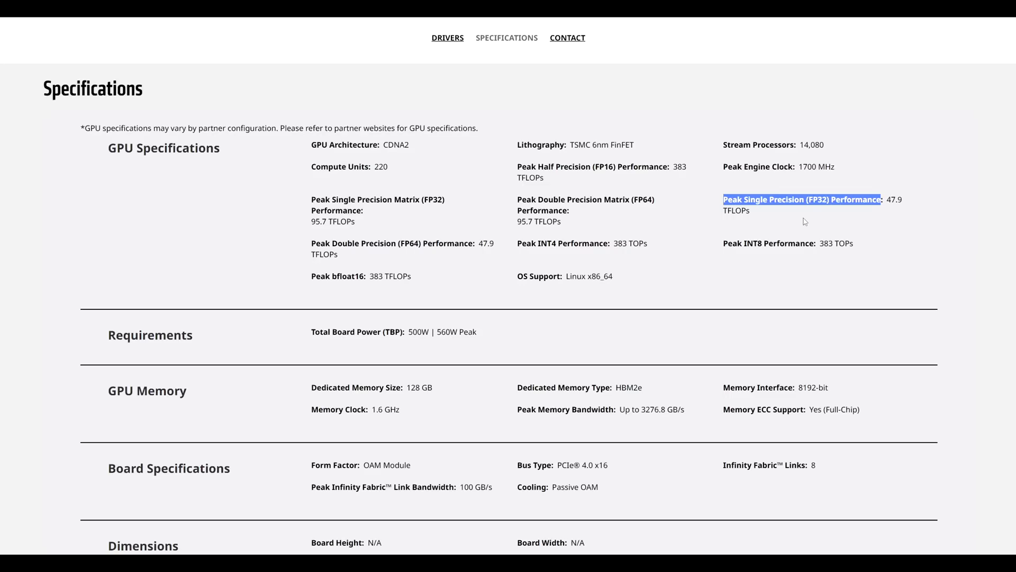
triple_click(569, 179)
double_click(605, 167)
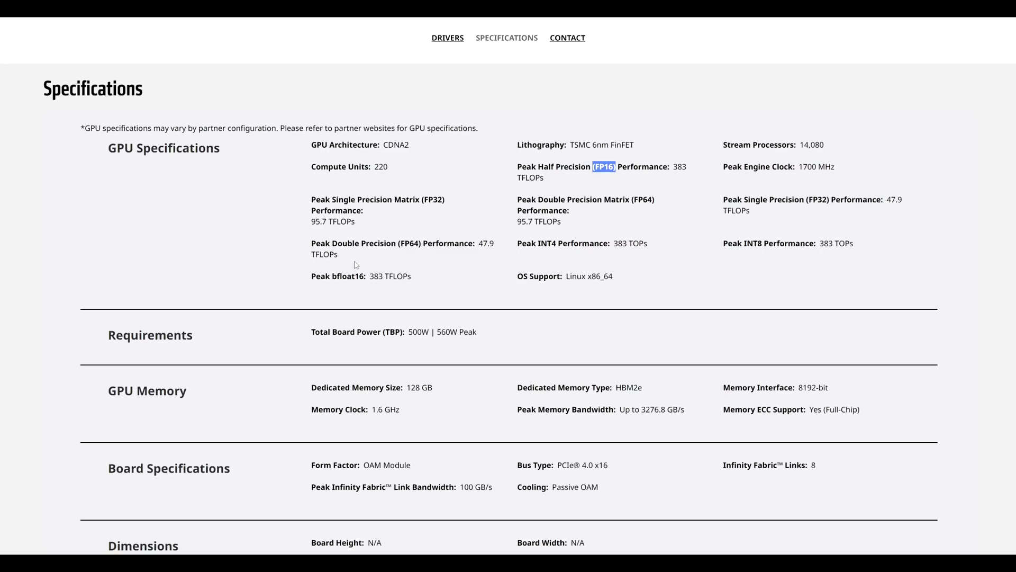
double_click(349, 275)
drag(370, 276, 421, 278)
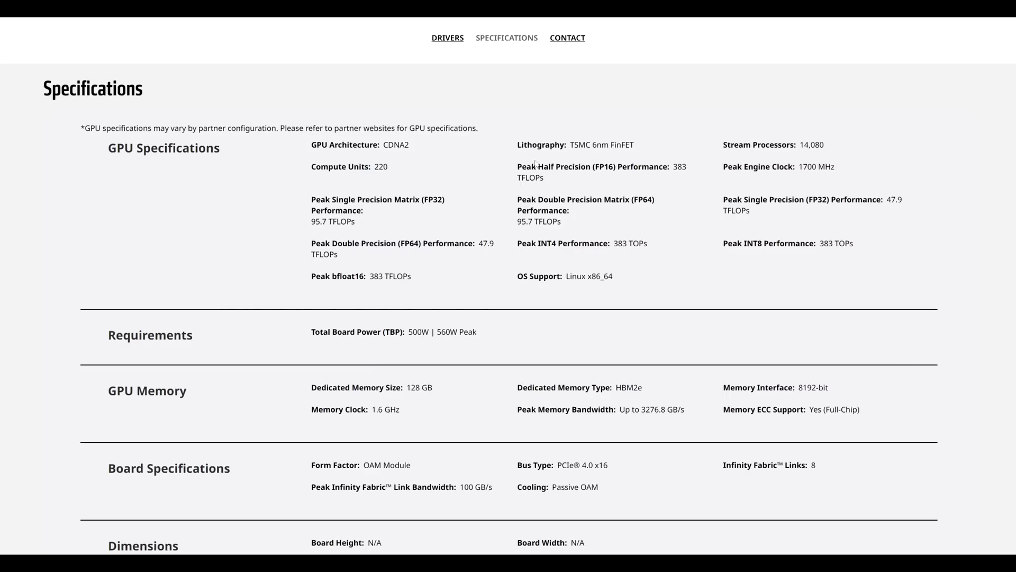
- Mark the FP16 and bfloat16 labels, then the full Peak INT4 and Peak INT8 Performance entries
drag(548, 166, 650, 168)
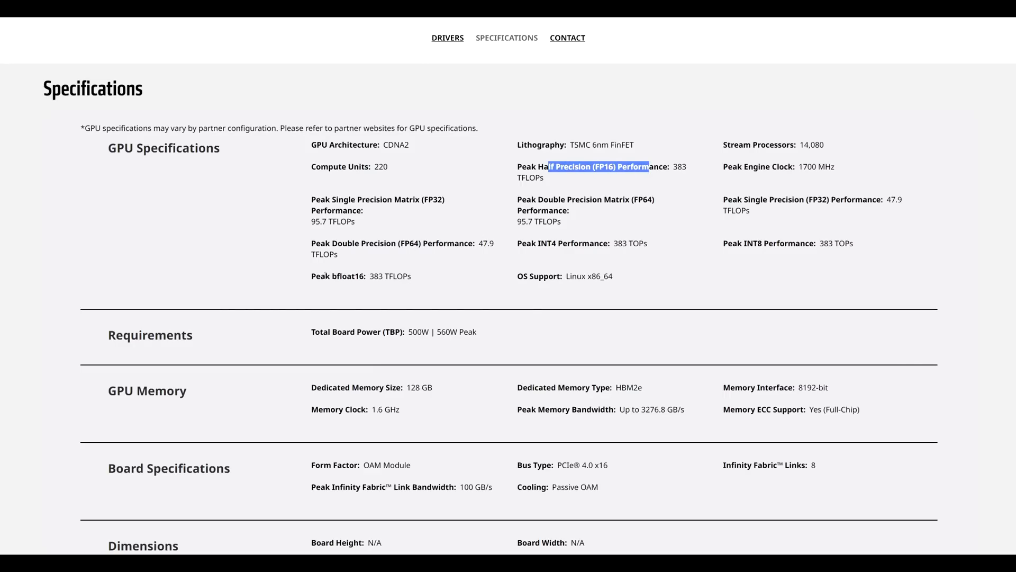
drag(328, 275, 365, 277)
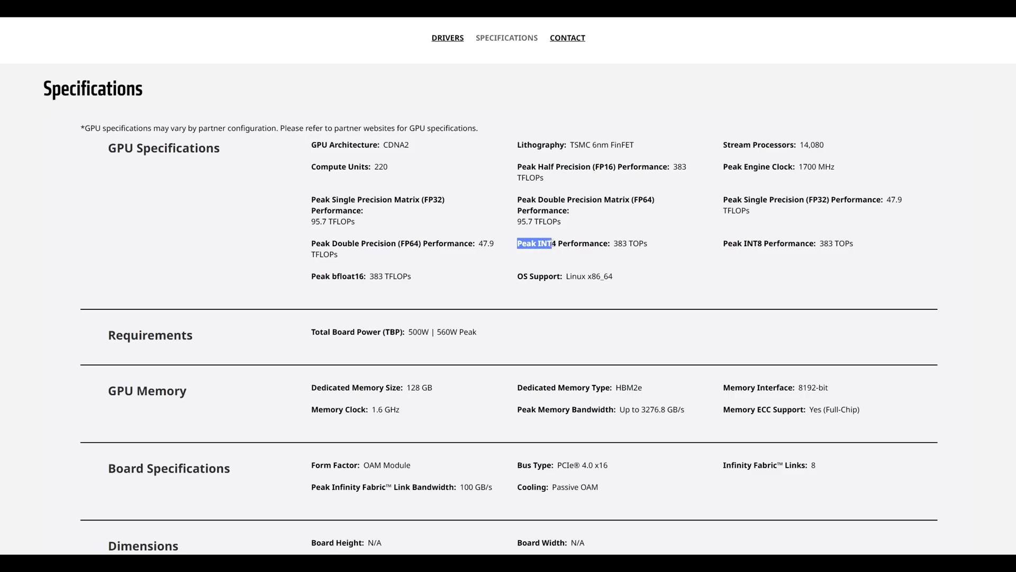
drag(517, 243, 610, 244)
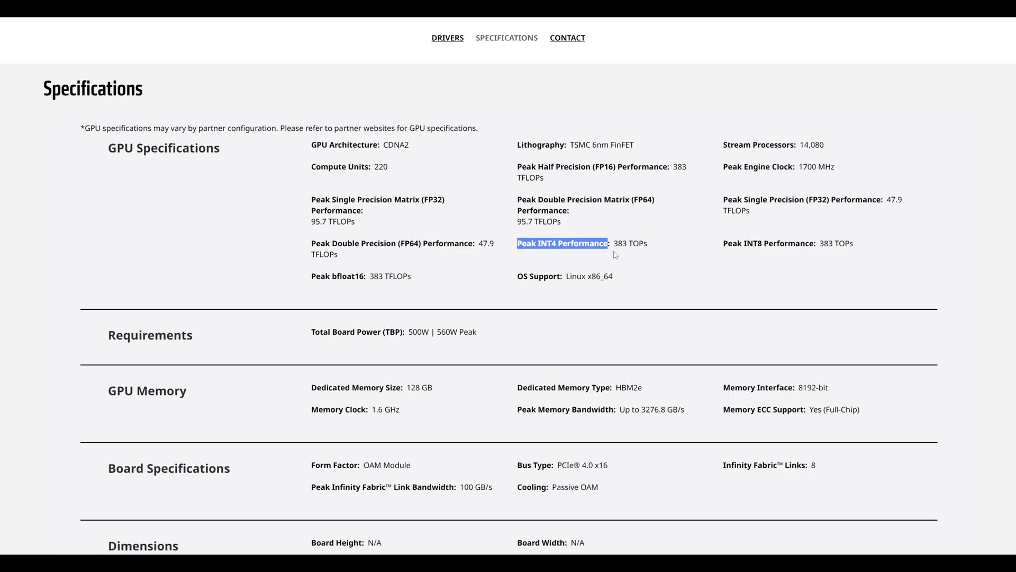
click(647, 269)
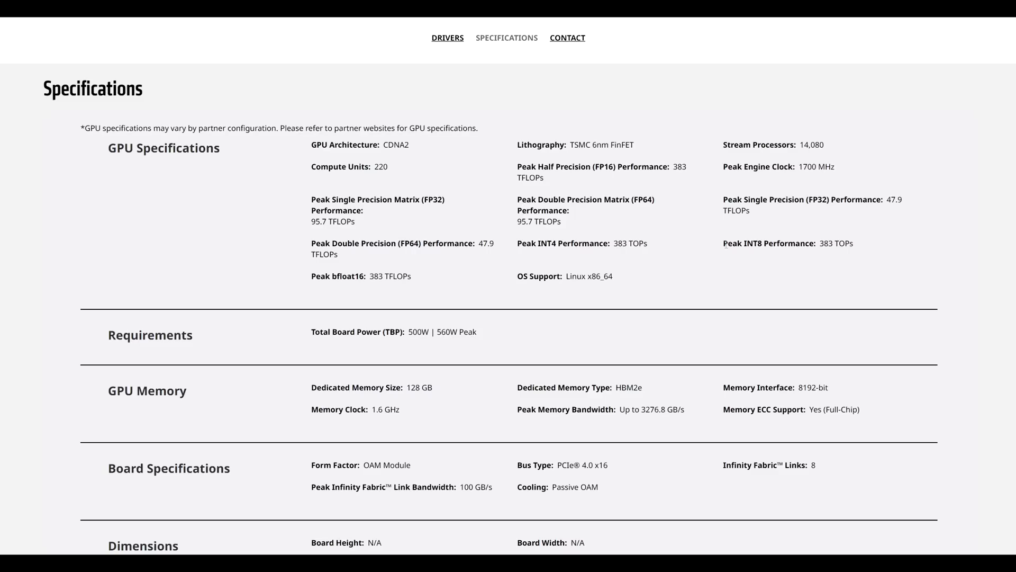
drag(722, 243, 873, 244)
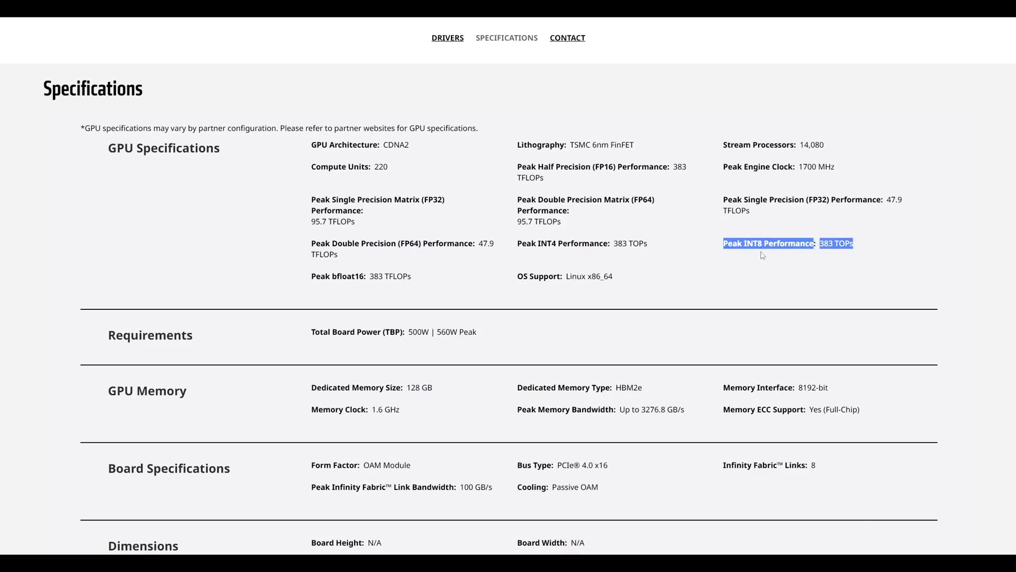
triple_click(577, 241)
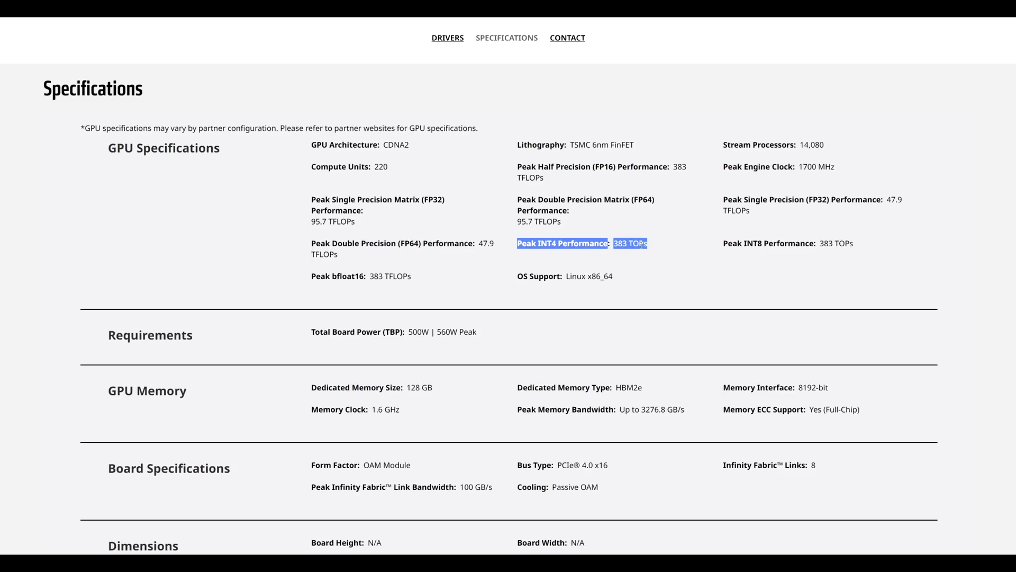
triple_click(763, 243)
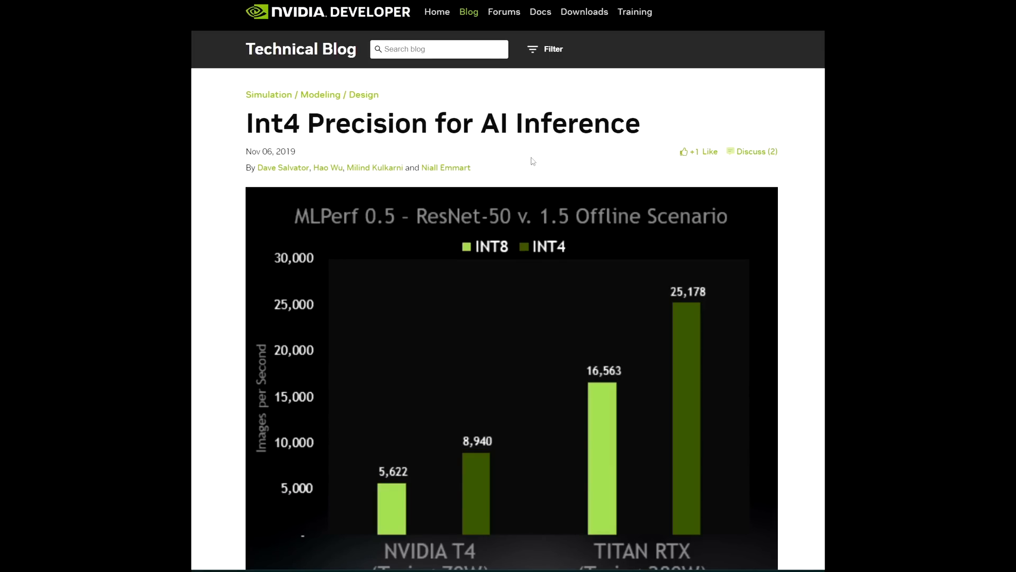
scroll(532, 161, down, 1)
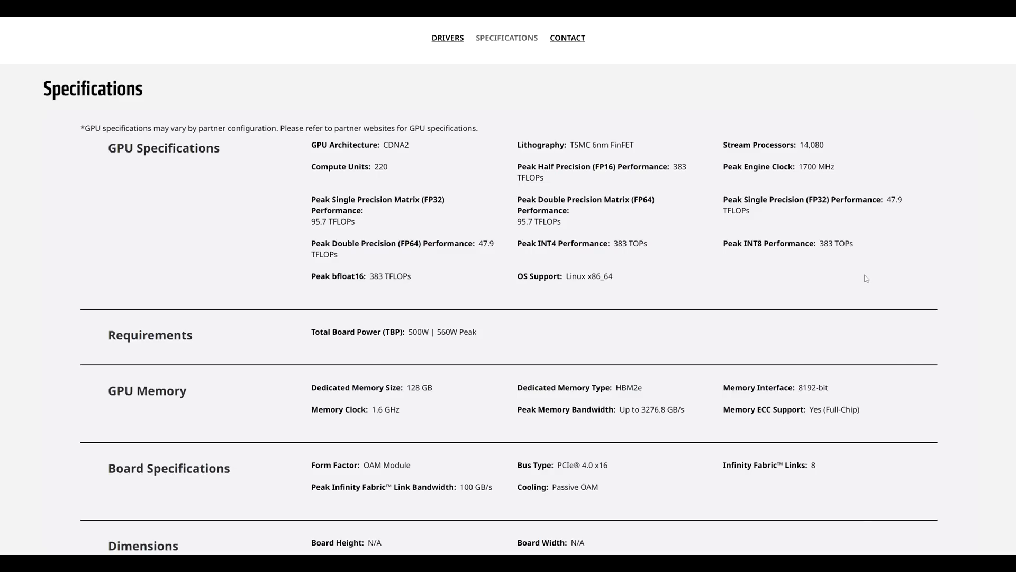
- Select the INT4 and INT8 383 TOPs values, the FP32 entry and the FP16 label
drag(614, 244, 648, 243)
drag(819, 246, 872, 247)
triple_click(763, 211)
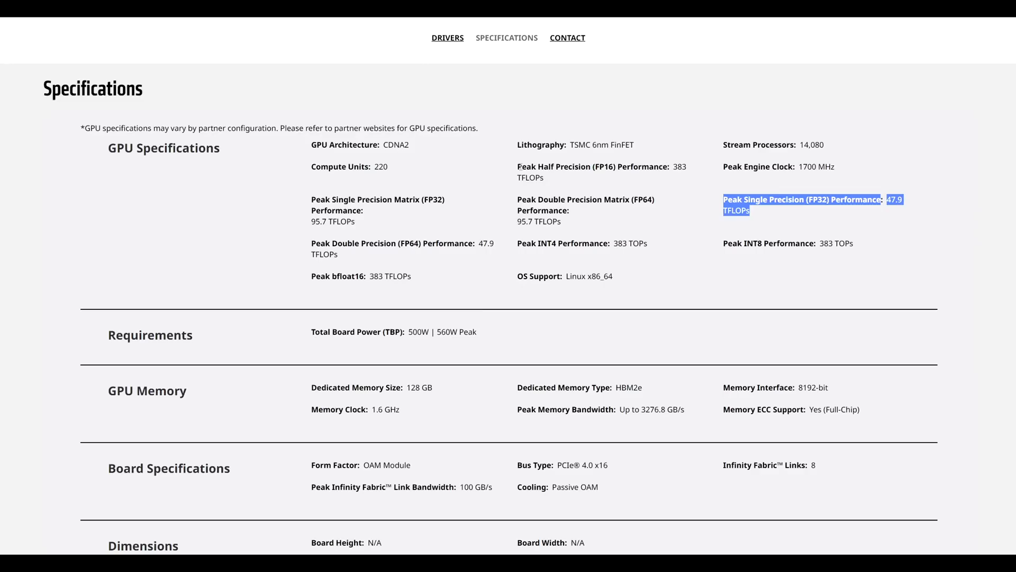
mouse_move(673, 167)
mouse_down()
mouse_move(586, 178)
mouse_move(517, 167)
mouse_up()
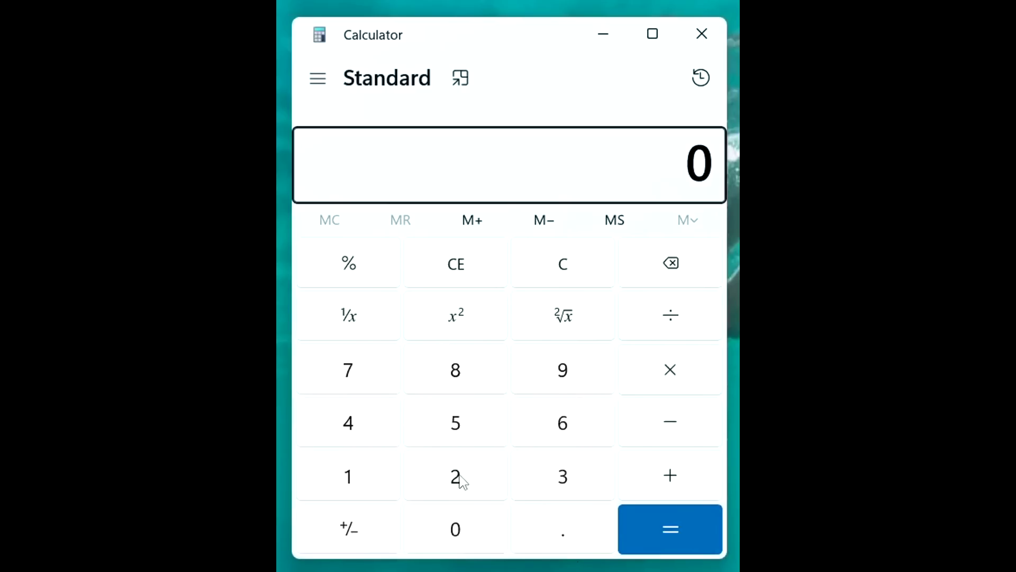
- Work out 228 ÷ 6 = 38 in Calculator
double_click(455, 475)
click(455, 368)
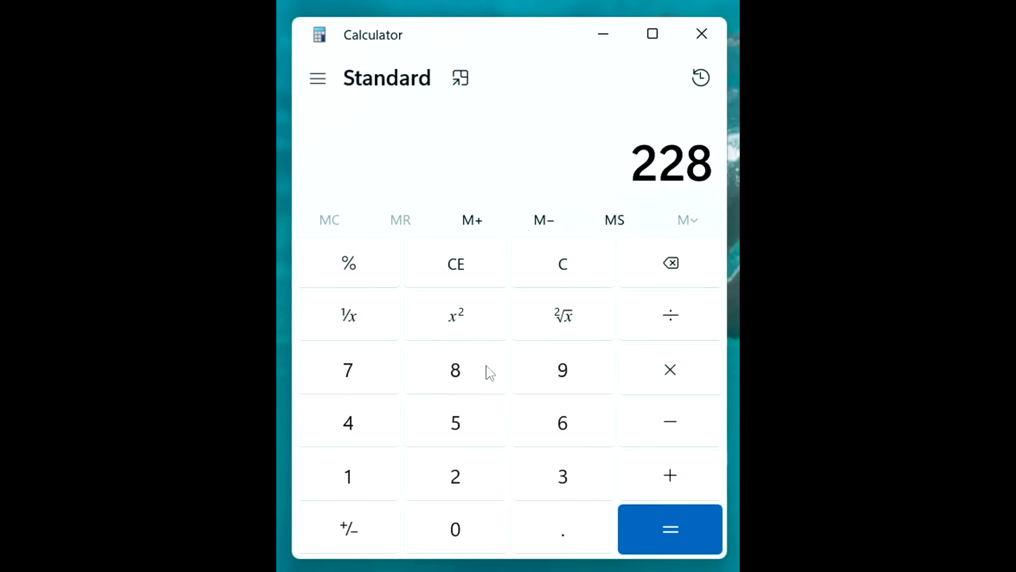
click(670, 315)
click(562, 422)
click(670, 530)
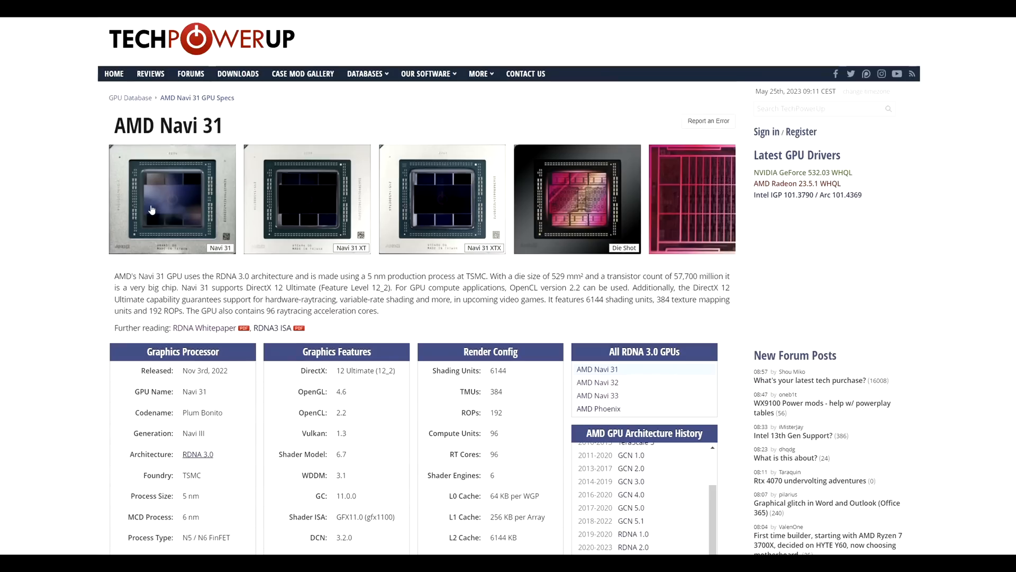
scroll(151, 210, down, 3)
drag(188, 431, 230, 437)
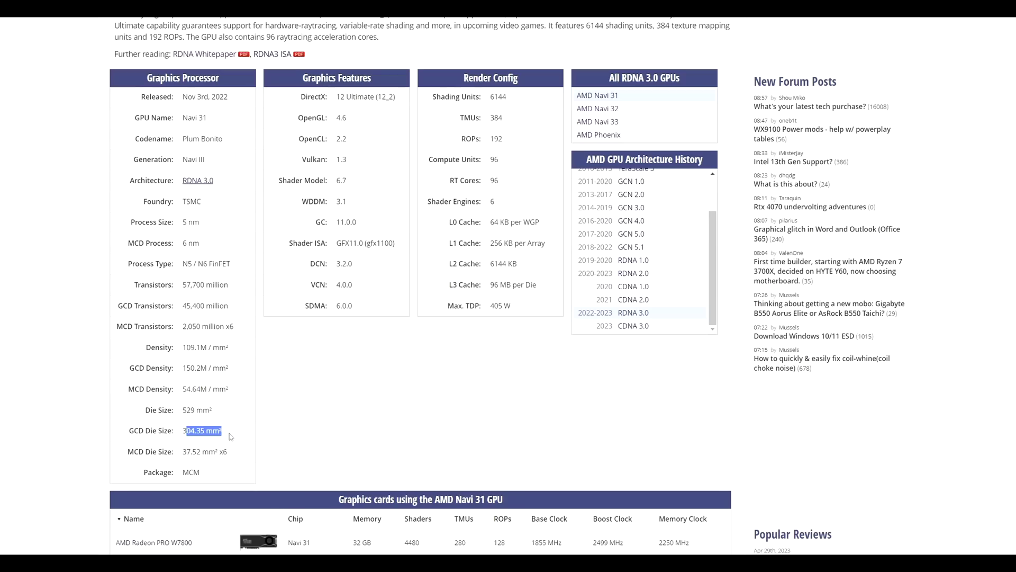
- Deselect the Navi 31 GCD die size value of 304.35 mm²
click(188, 444)
scroll(188, 443, up, 4)
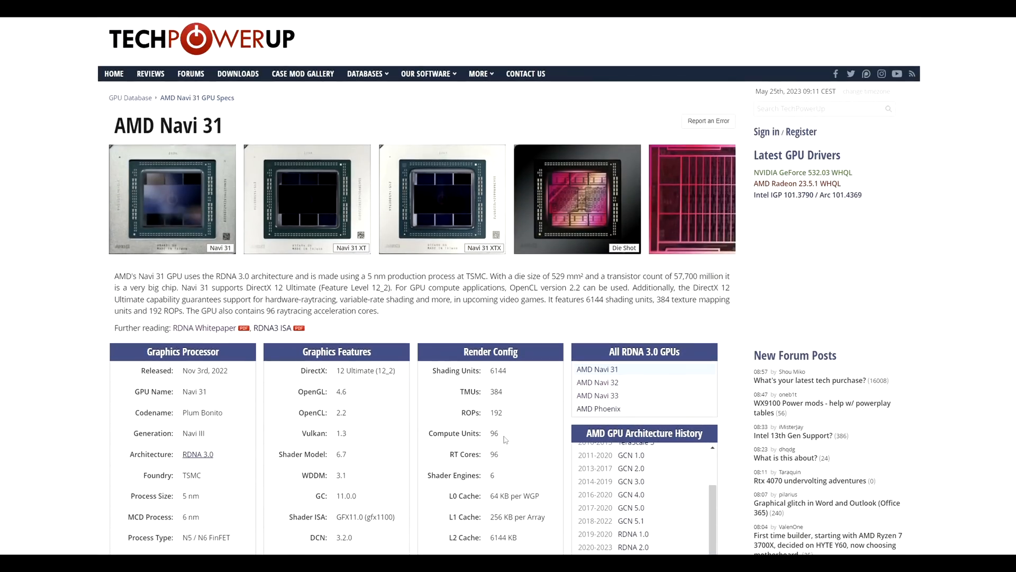
scroll(504, 439, down, 1)
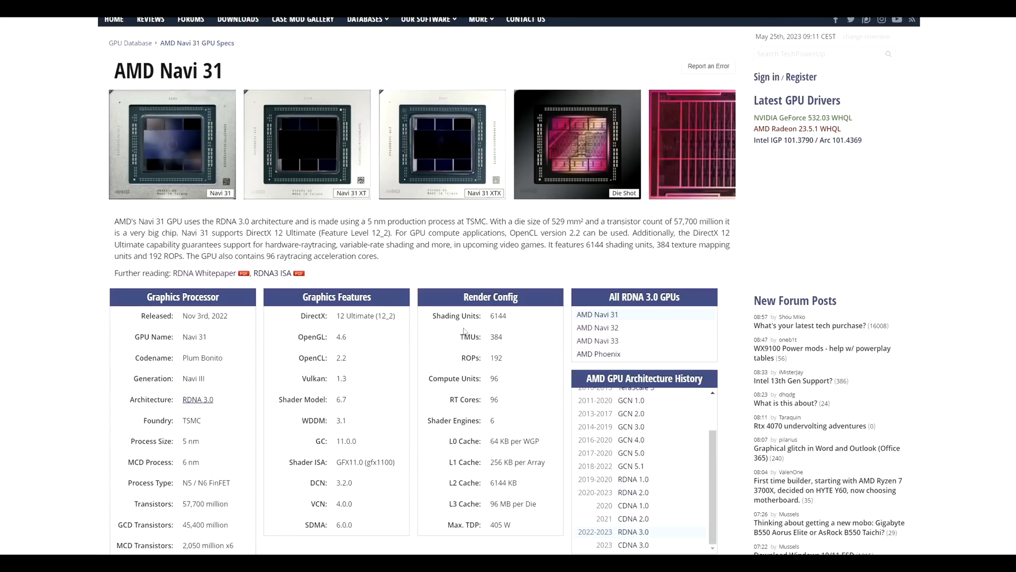
- Work out 40 ÷ 96 and multiply by 300 in Calculator, giving 125
key(super+1)
click(449, 313)
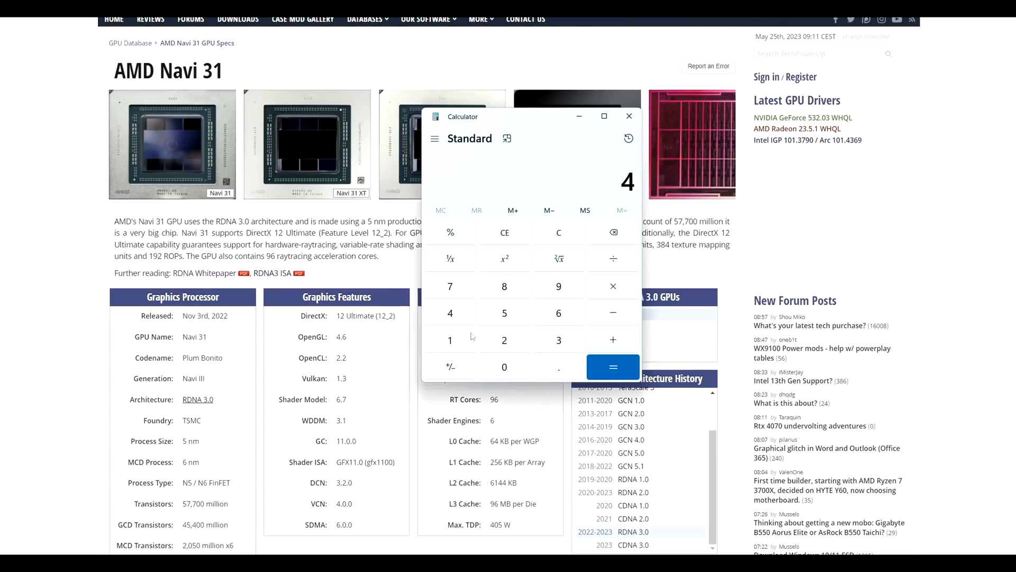
click(504, 366)
click(613, 259)
click(558, 286)
click(558, 314)
click(614, 366)
click(613, 287)
click(558, 340)
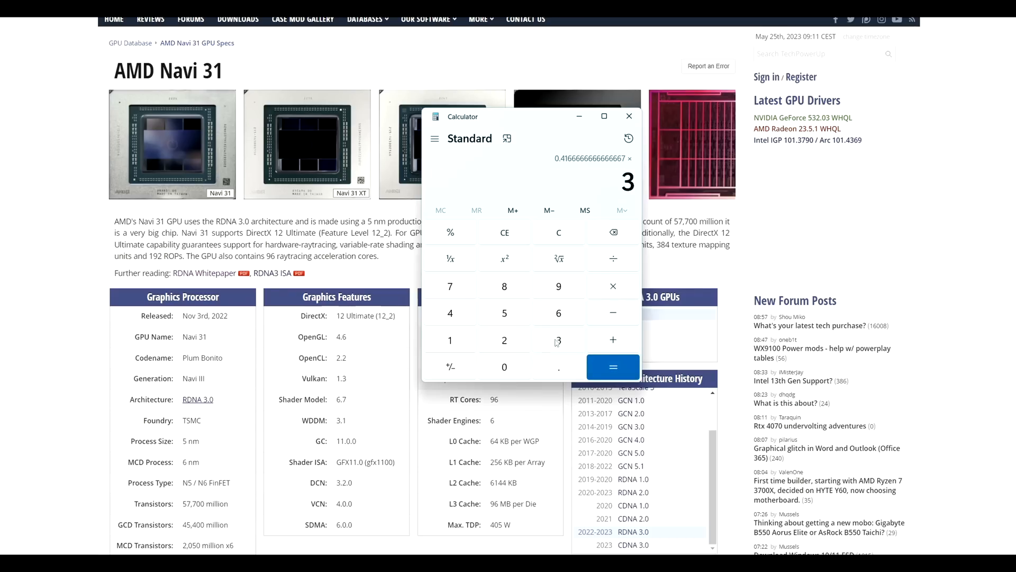
click(505, 366)
click(613, 366)
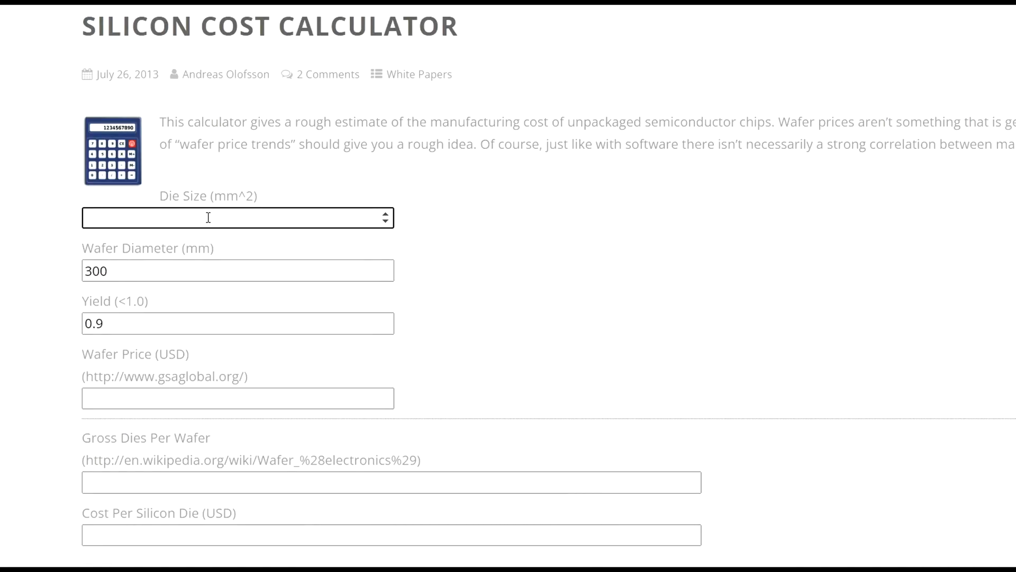
text(814)
- Enter the 17000 USD wafer price, select the cost-per-die result, then select the die size to replace with 110
click(124, 395)
text(17000)
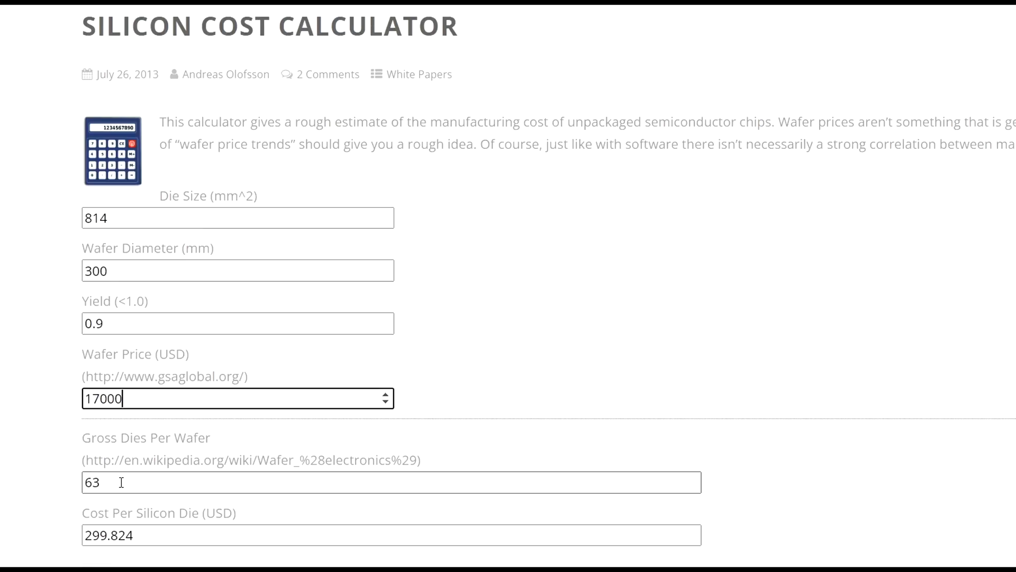
drag(159, 535, 41, 546)
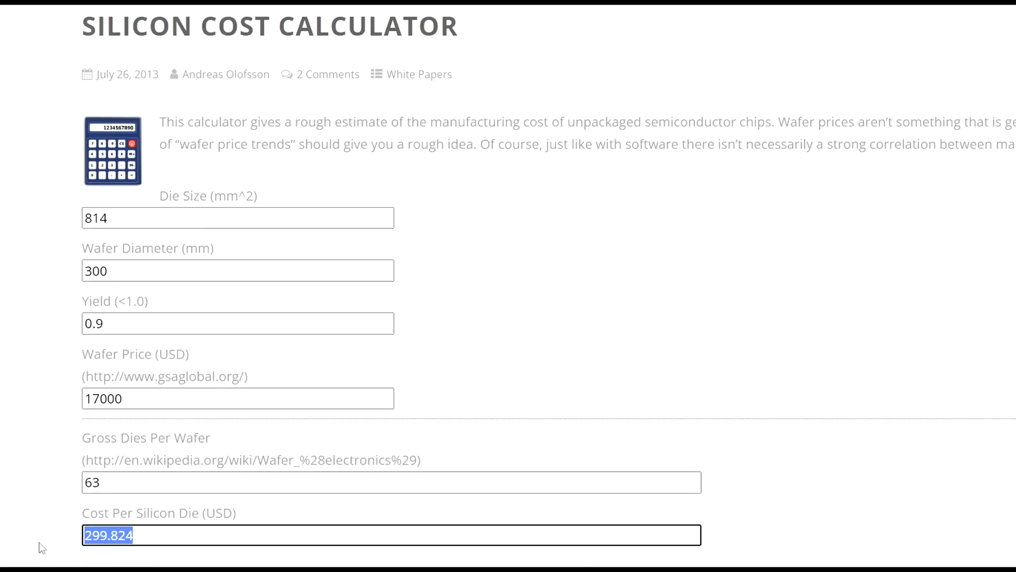
drag(127, 218, 69, 213)
text(110)
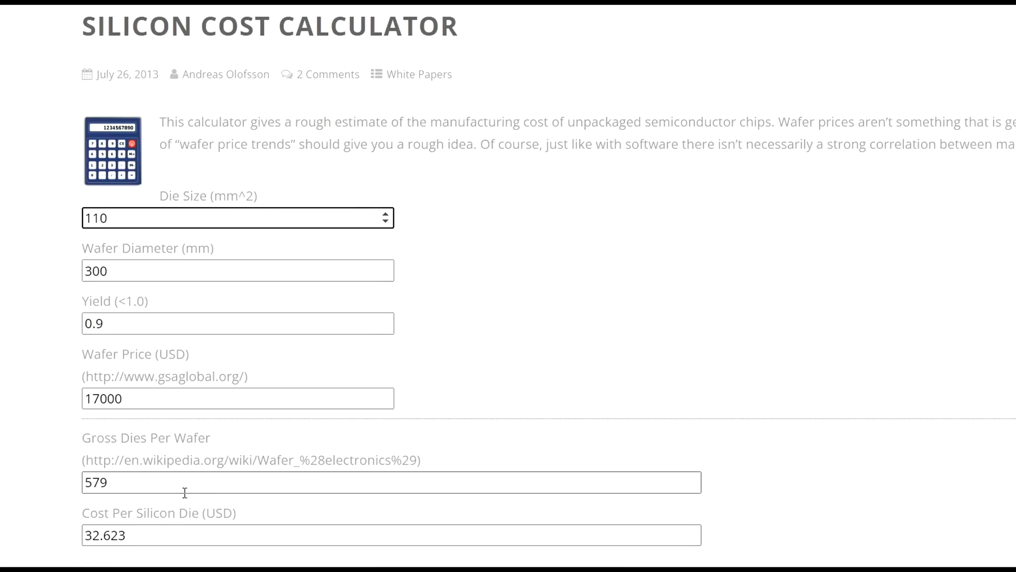
- Work out 579 ÷ 6 = 96.5 in Calculator
key(super+r)
click(749, 382)
click(668, 342)
click(830, 344)
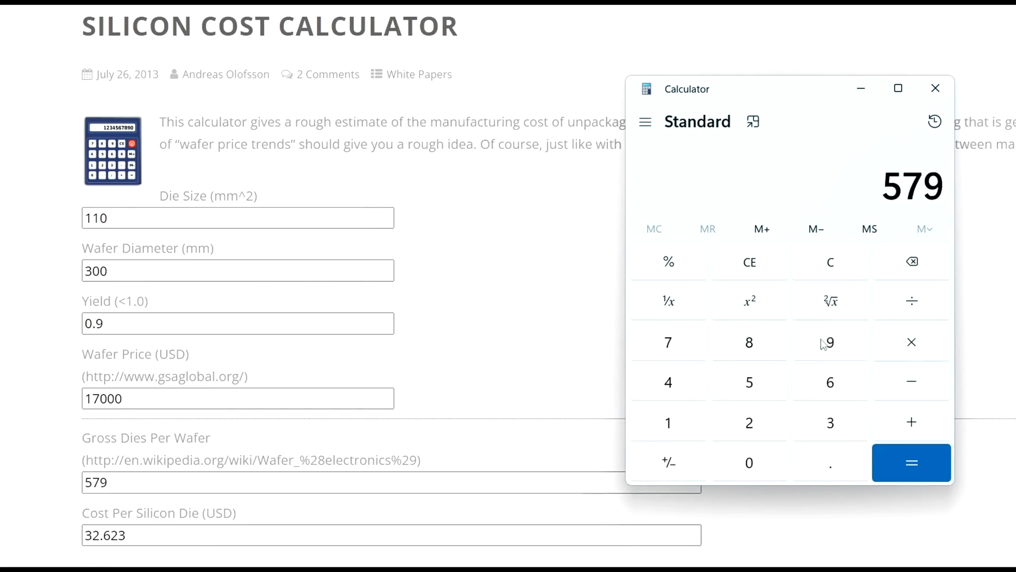
click(912, 301)
click(831, 382)
click(912, 462)
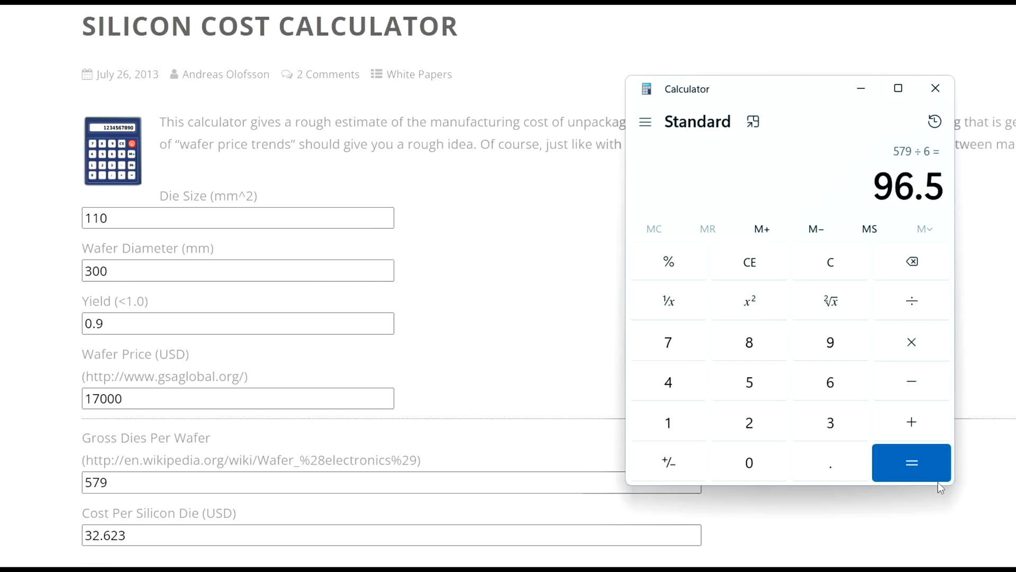
- Close Calculator, then select the 110 mm² die size and the 32.623 USD die cost
click(935, 89)
double_click(100, 218)
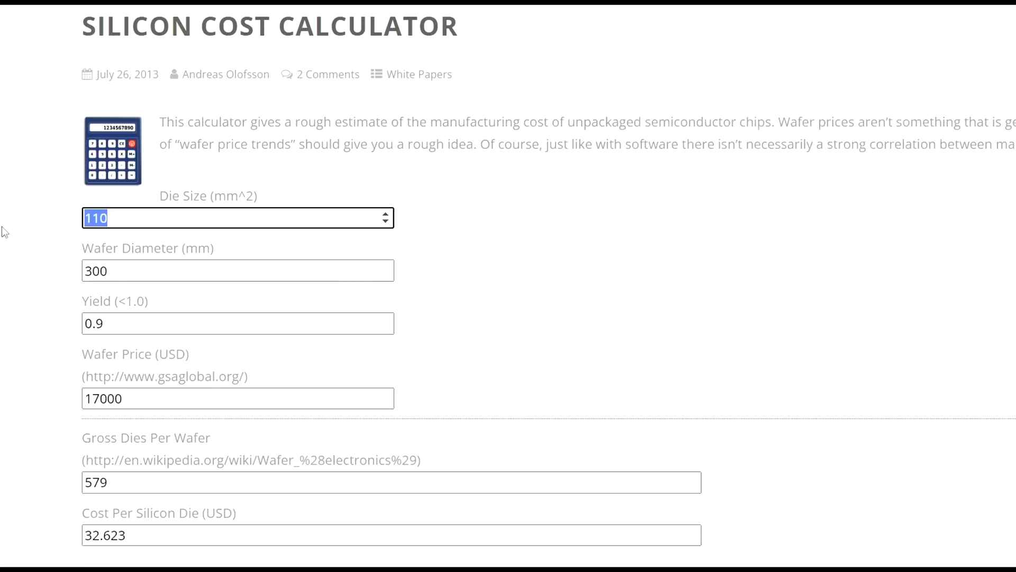
text(814)
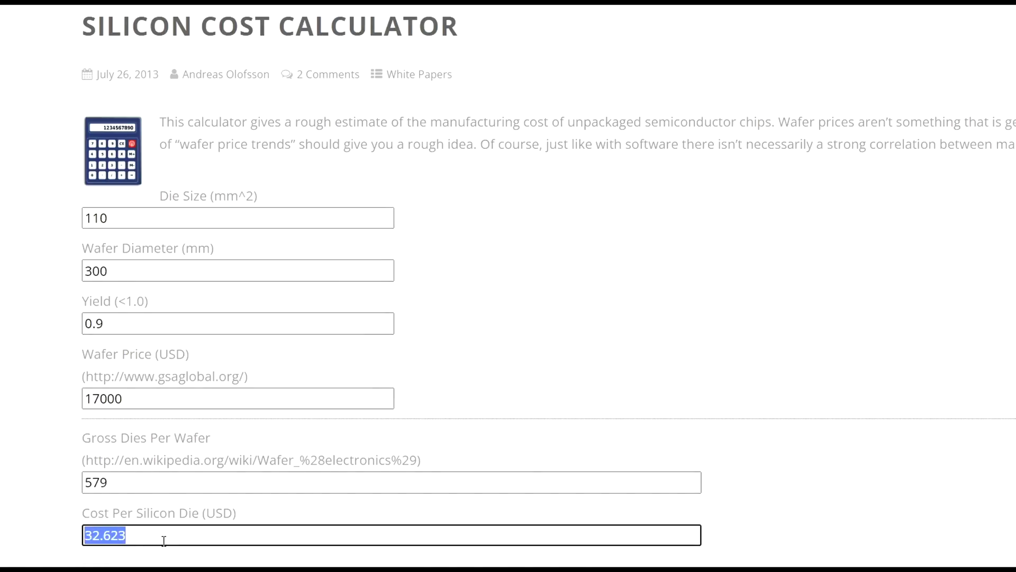
click(163, 540)
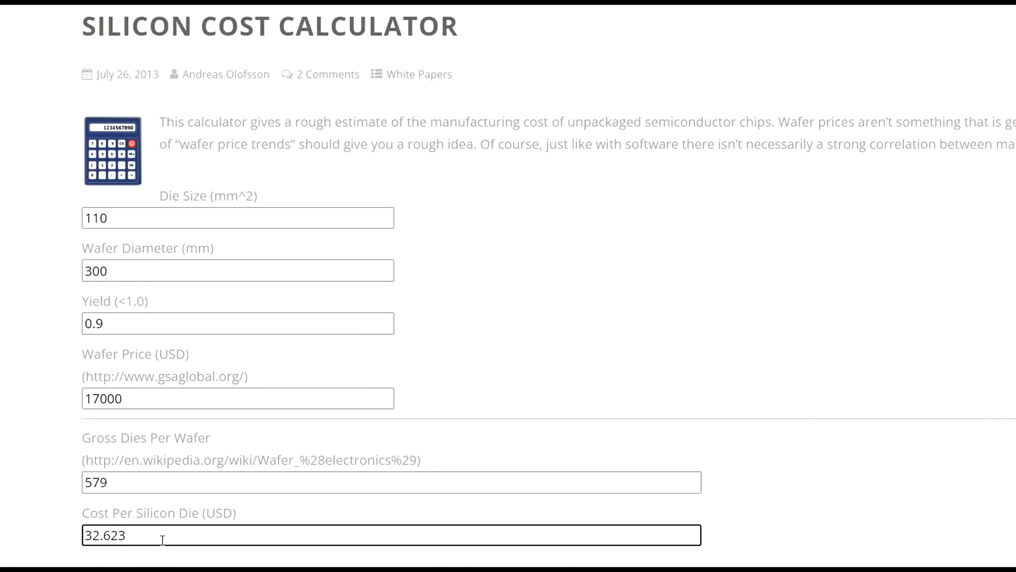
drag(145, 533, 65, 539)
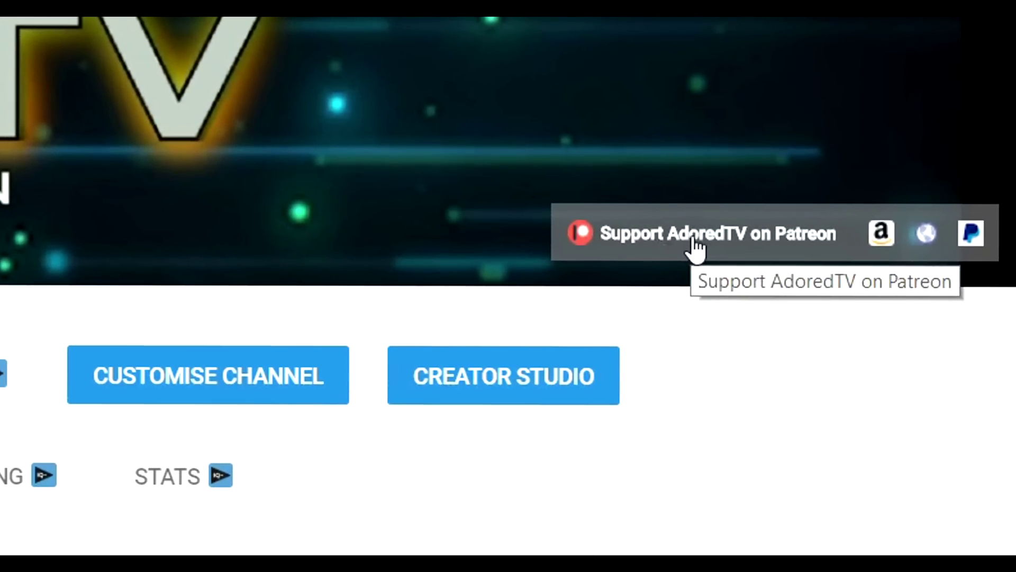
- Open the AdoredTV Patreon page from the channel banner link
click(800, 205)
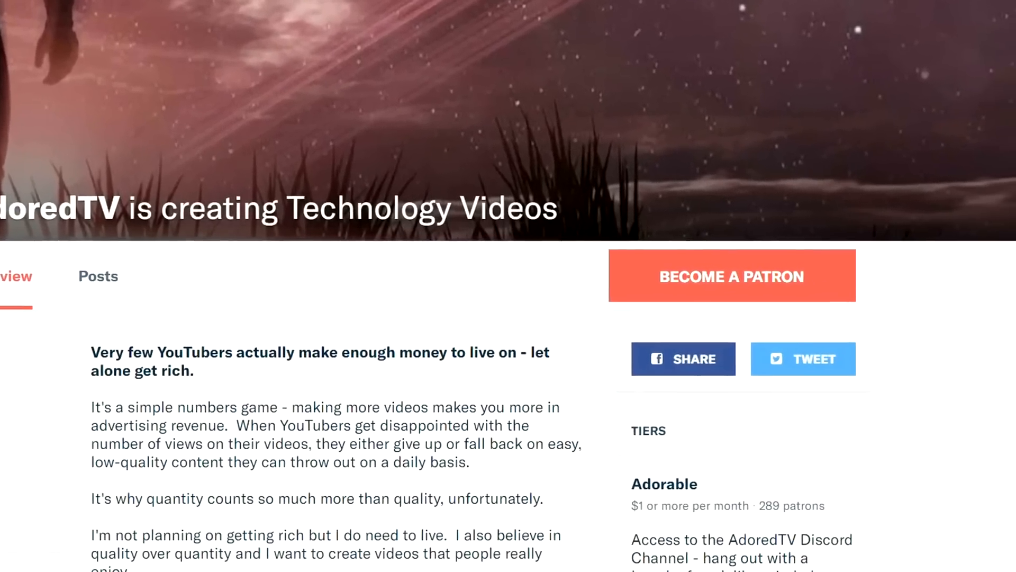